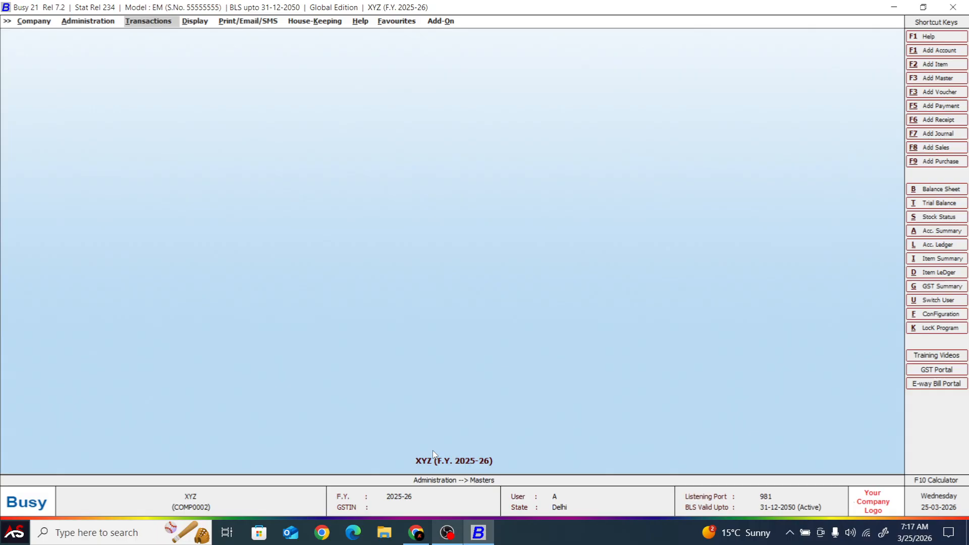
Step: Open the item master ADHESIVE GLUE 3506 for modification
key("Left")
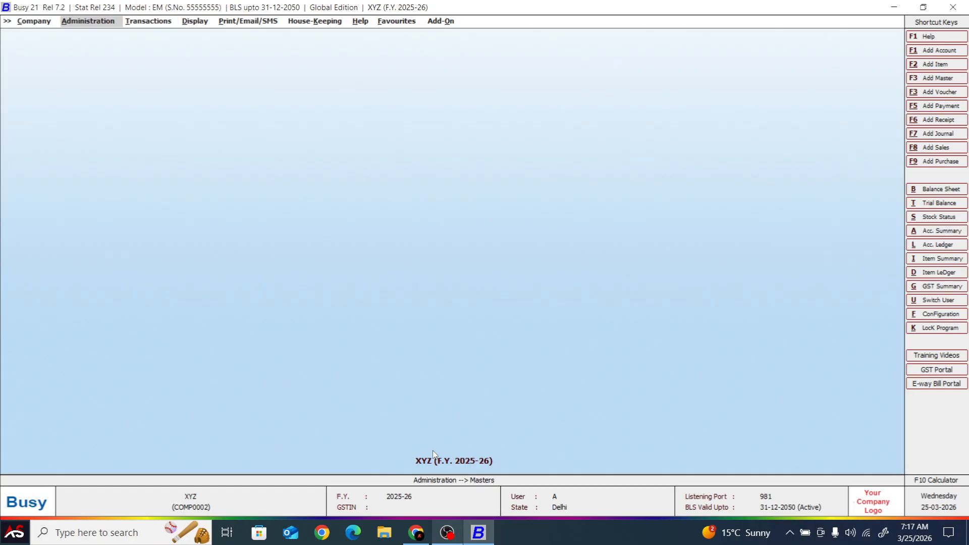
key("Return")
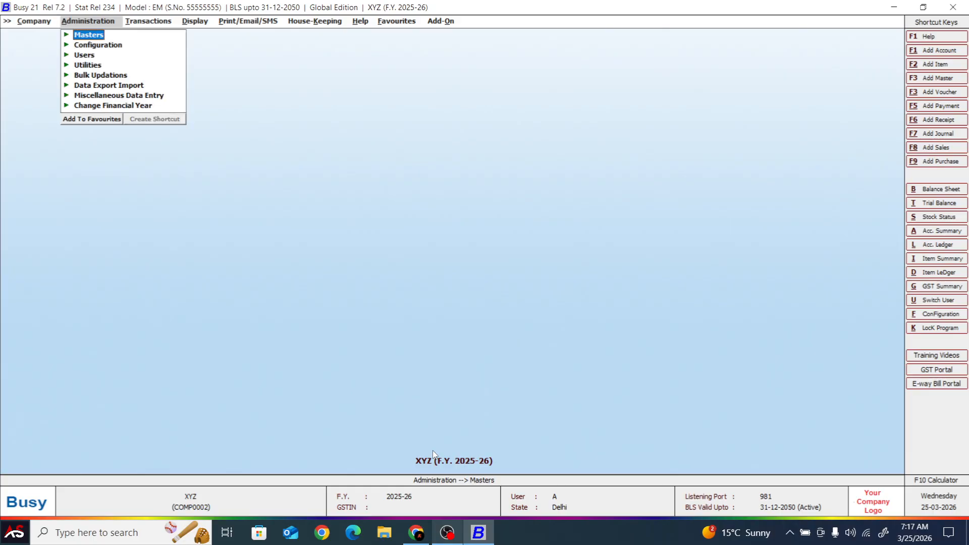
key("Return")
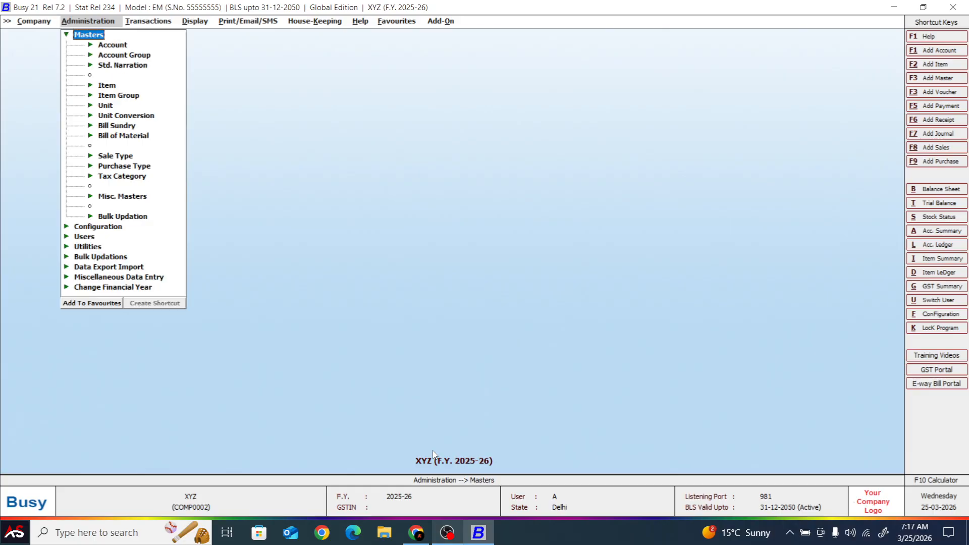
key("Down")
key("Down")
key("Down")
key("Down")
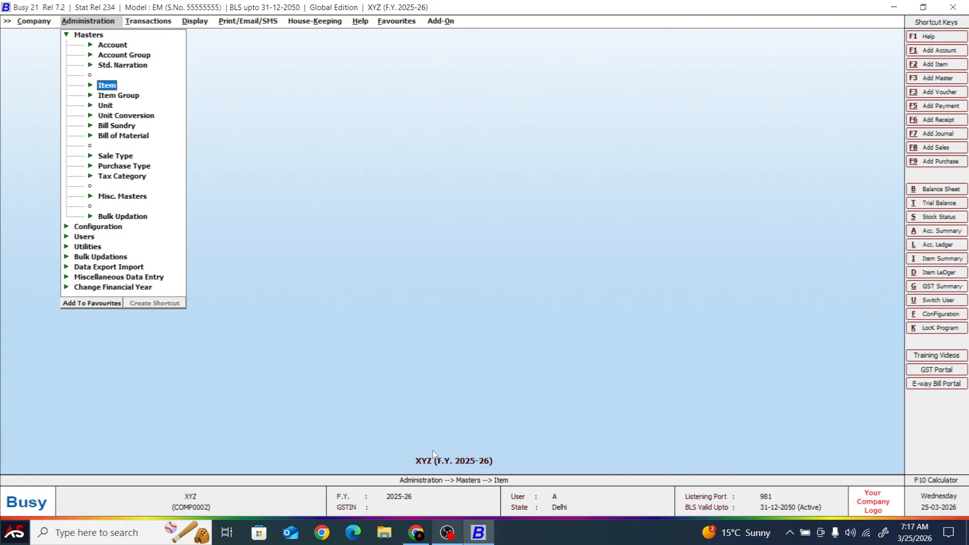
key("Return")
key("Down")
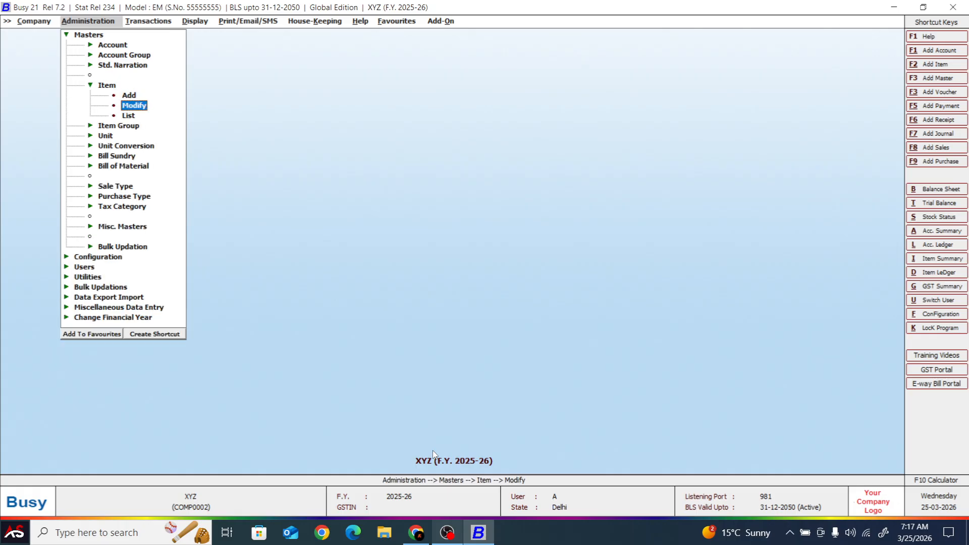
key("Return")
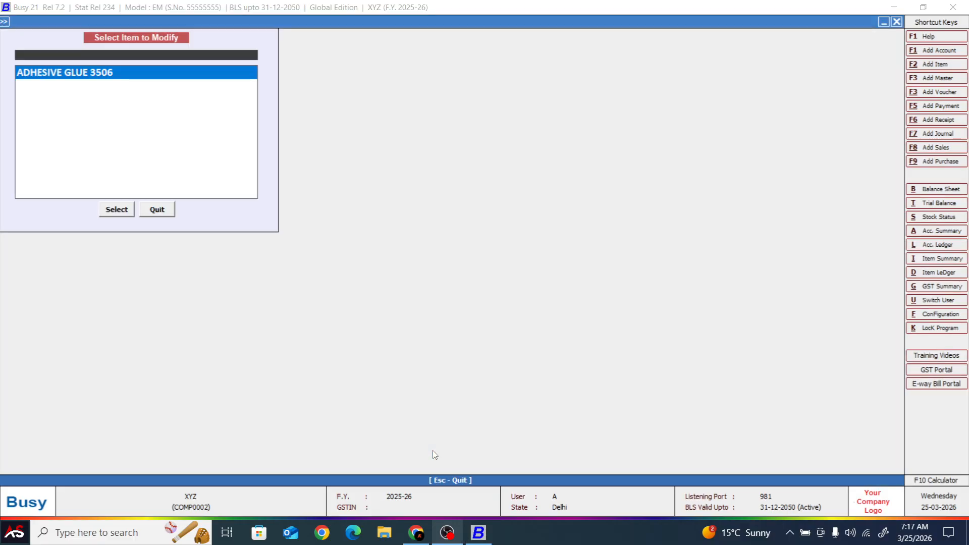
key("Return")
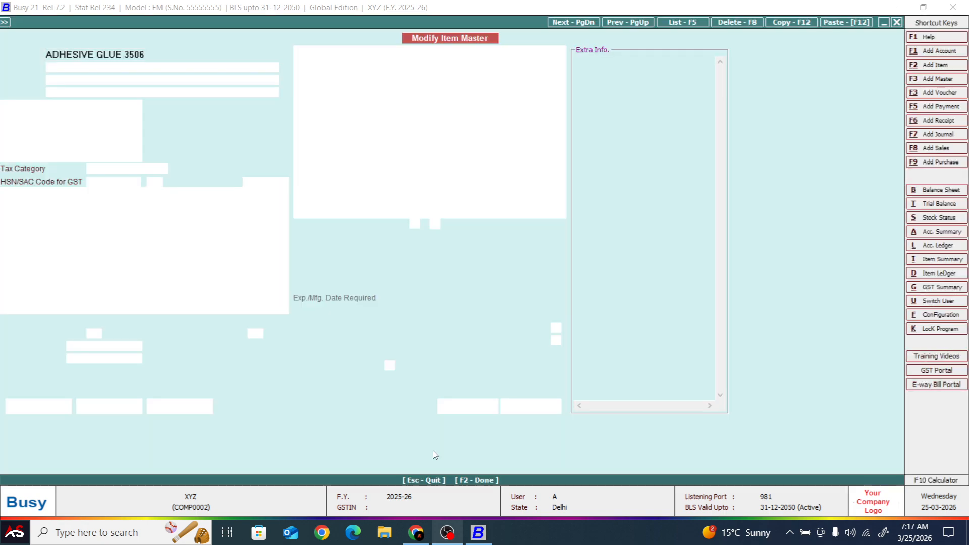
Step: Set the item's tax category to GST 5%
key("Return")
key("Return")
key("Return")
key("Return")
key("Return")
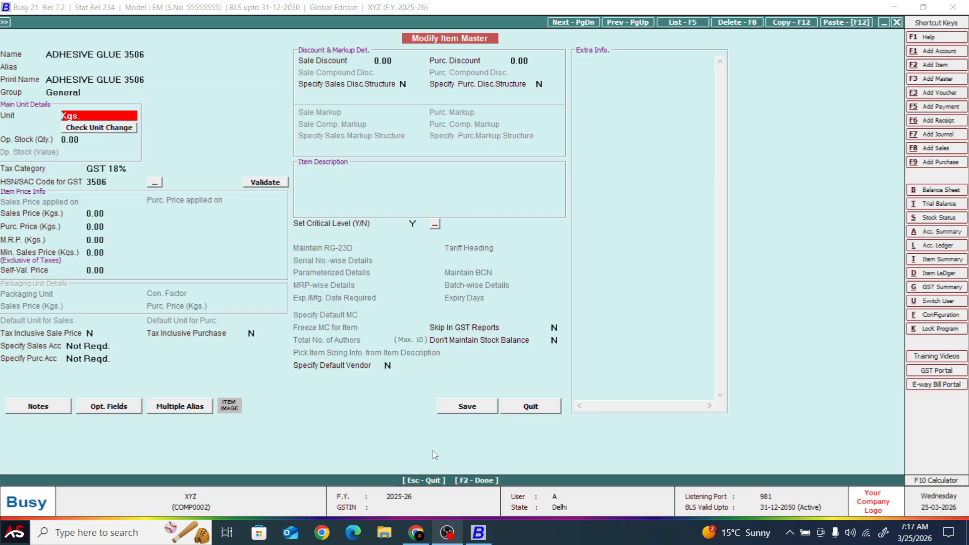
key("Up")
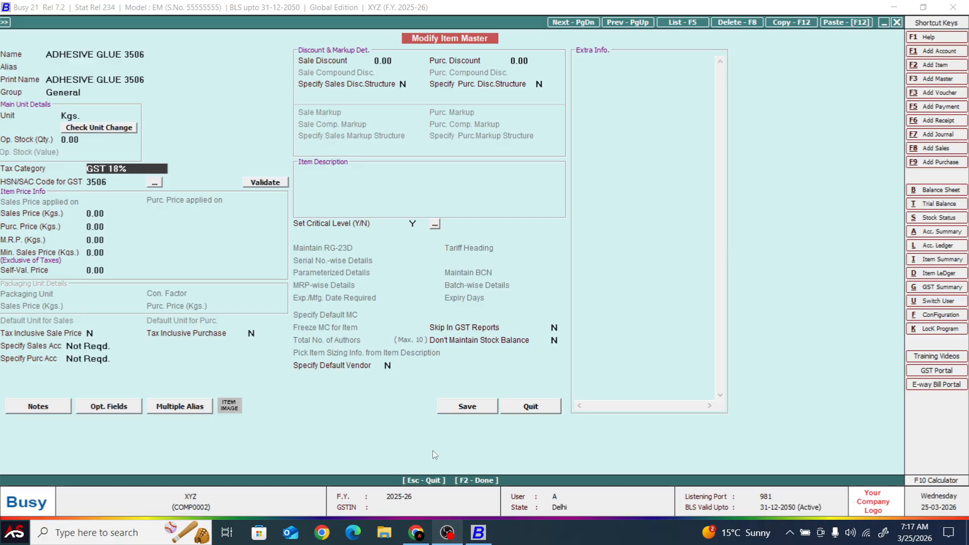
type("GST")
key("Down")
key("Down")
key("Down")
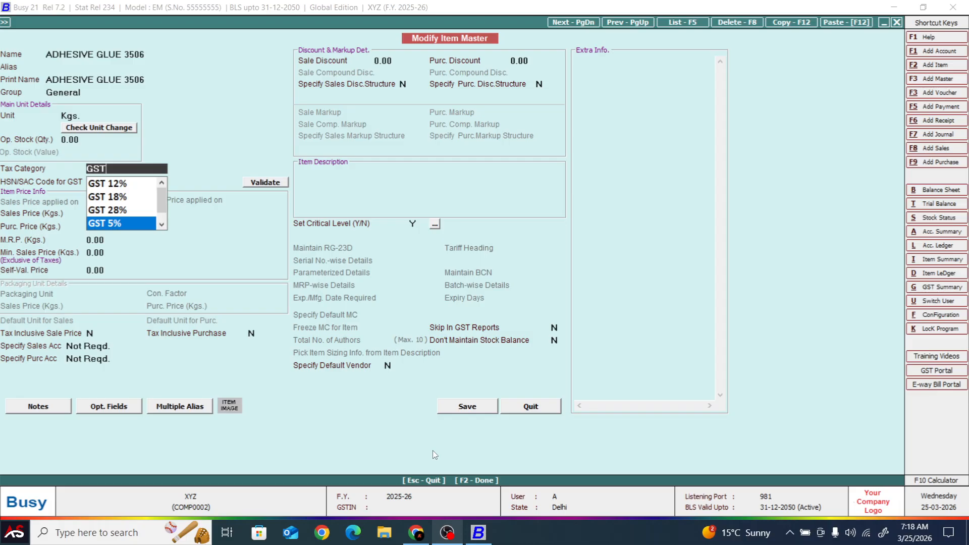
key("Return")
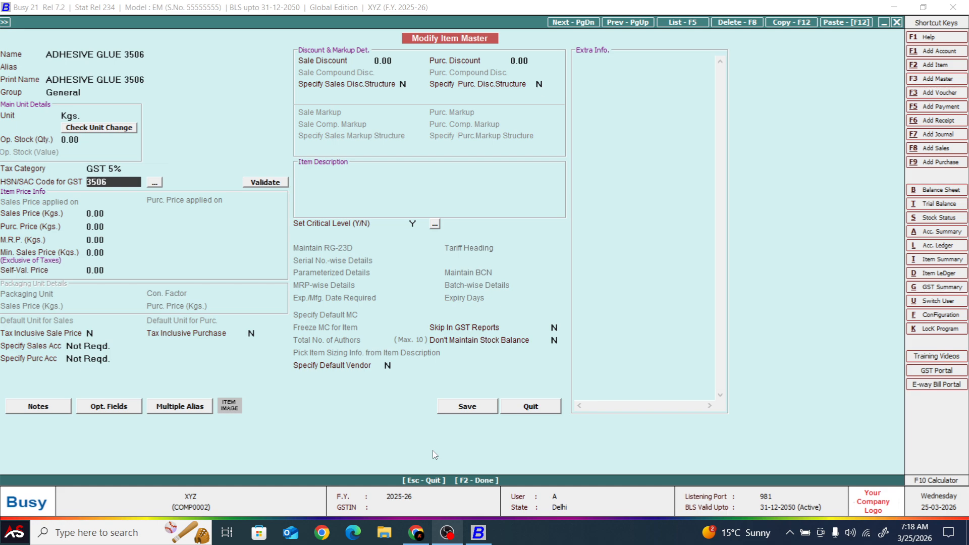
Step: Switch the item's tax category back to GST 18%
key("shift+Tab")
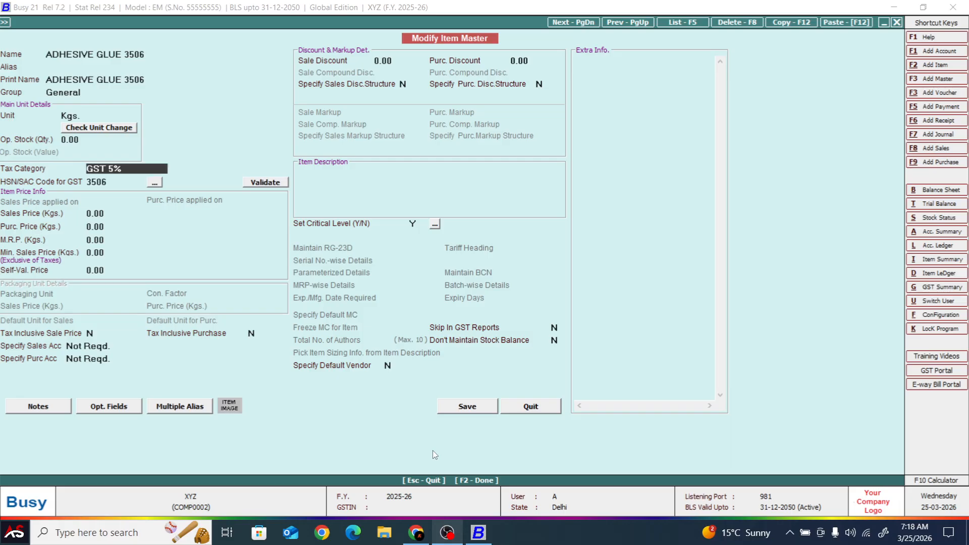
key("Down")
key("Down")
key("Return")
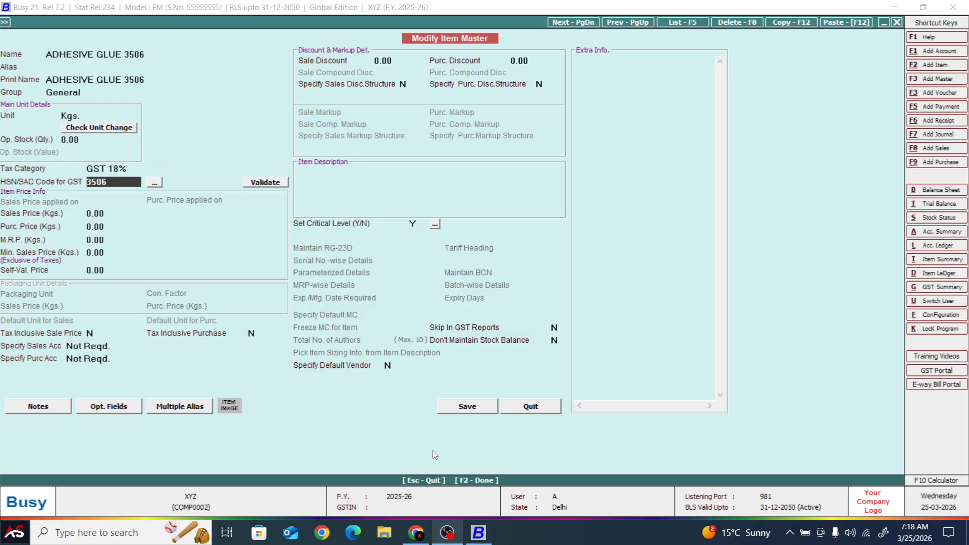
Step: Start a new tax category master from the item's tax category field, named AMENDMENT with type Goods
key("shift+Tab")
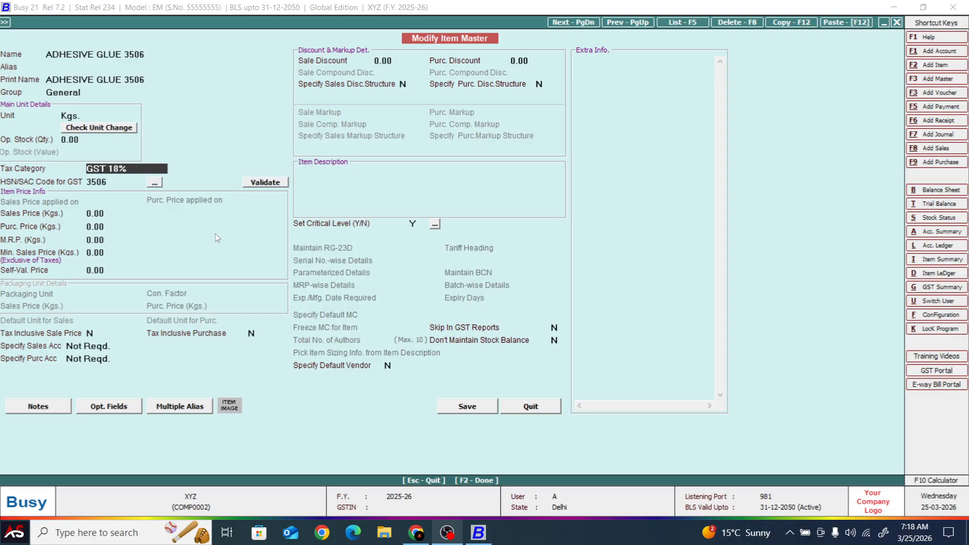
key("alt+F3")
key("t")
key("Return")
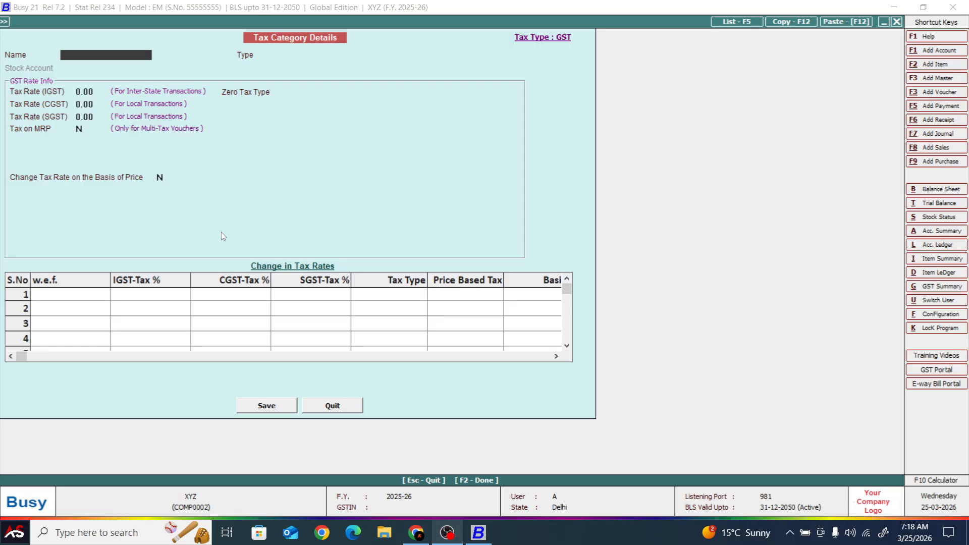
type("AMENDMENT")
key("Return")
key("Down")
key("Up")
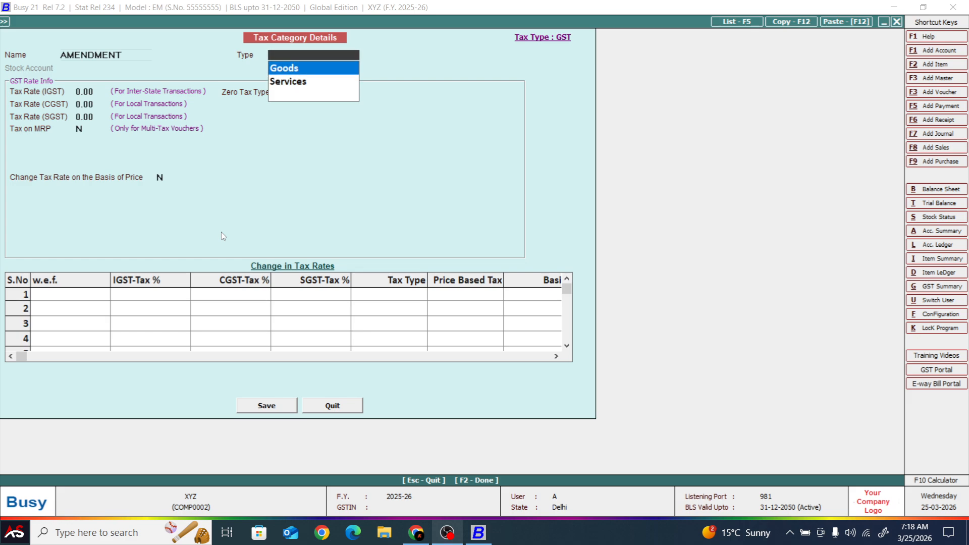
key("Return")
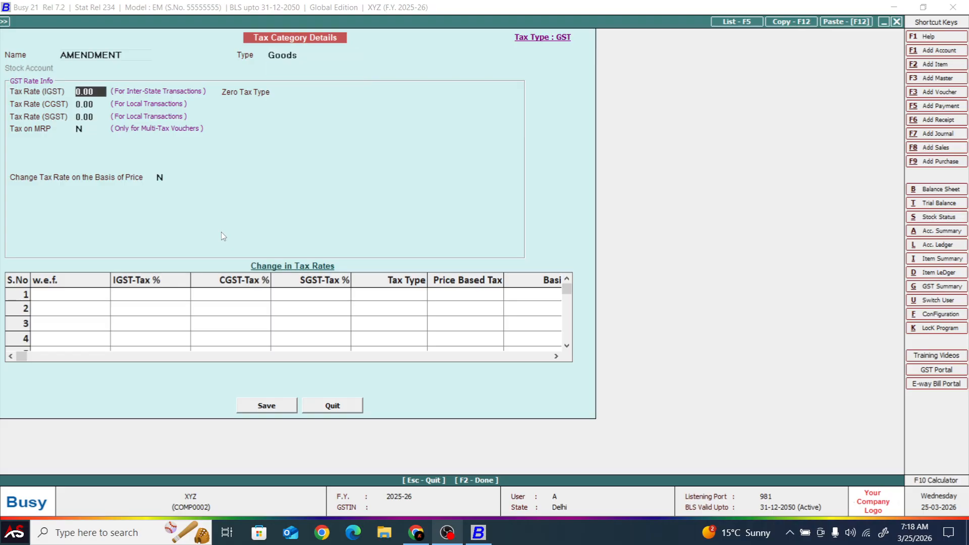
Step: Set the category's IGST rate to 5% and accept 2.50% CGST and SGST, keeping tax on MRP and price-based tax off
type("5")
key("Return")
key("Return")
key("Return")
key("Return")
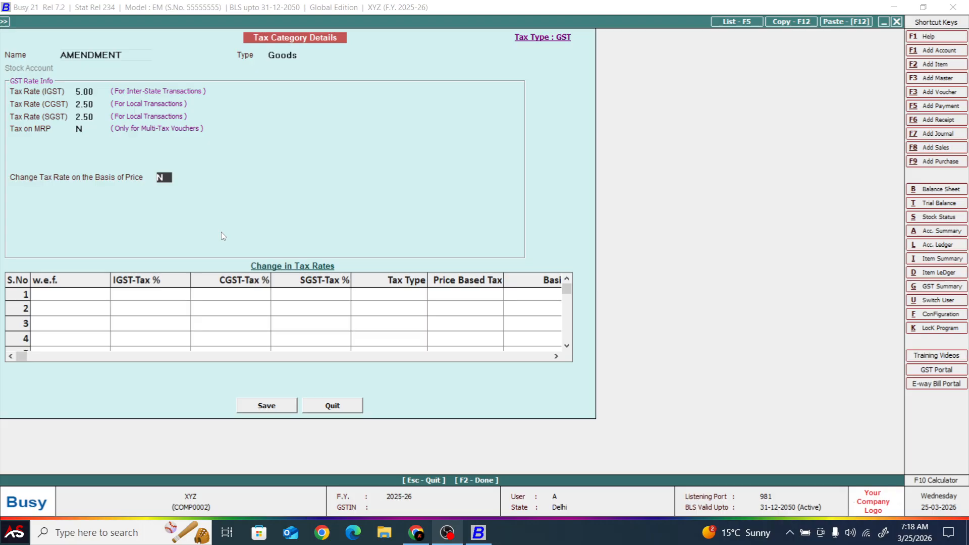
key("Return")
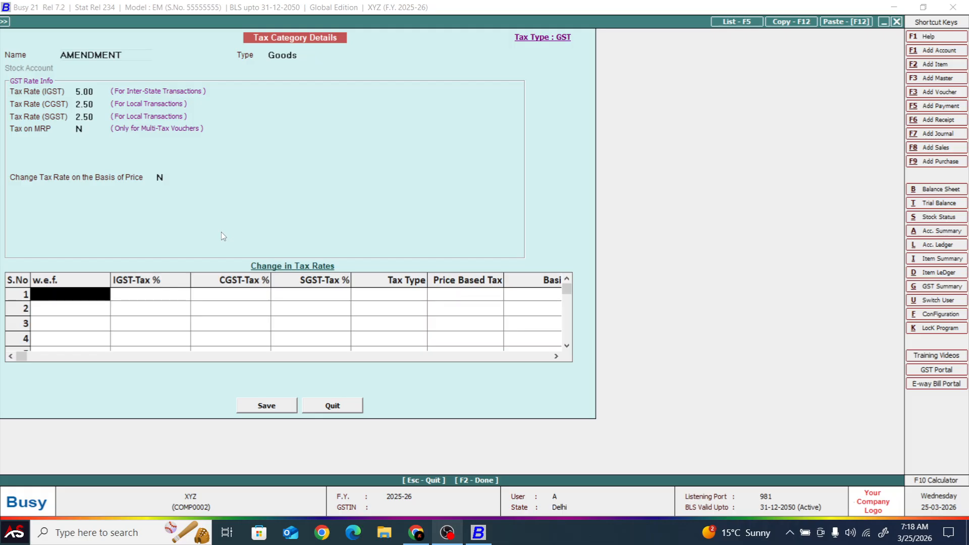
Step: Add a tax rate change effective 25-03-2026 with 5% IGST and 2.50% CGST and SGST
type("25-3")
key("Return")
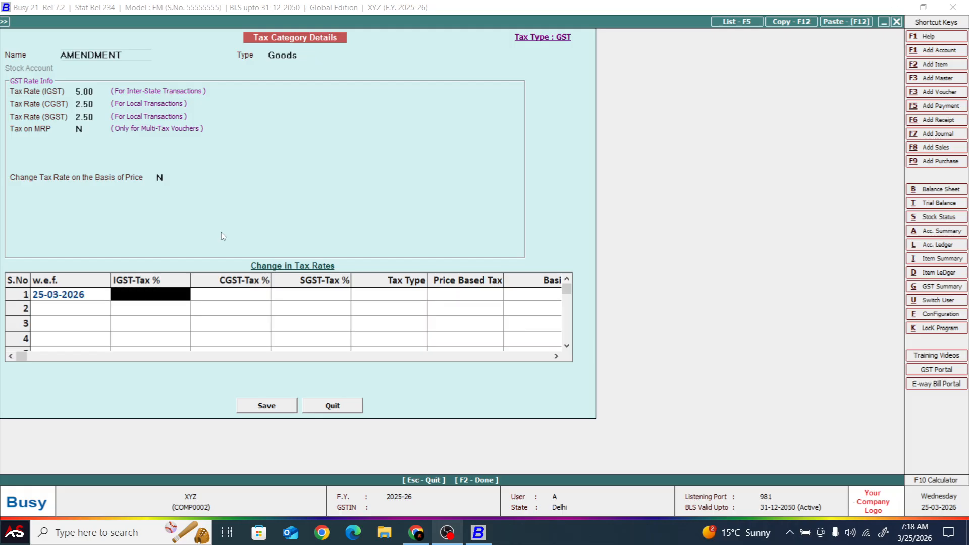
type("5")
key("Return")
key("Return")
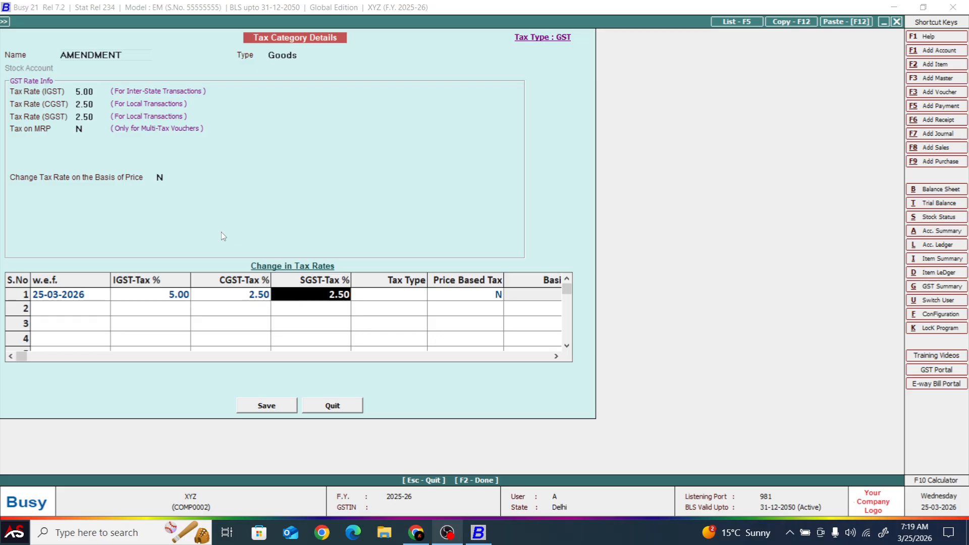
key("Return")
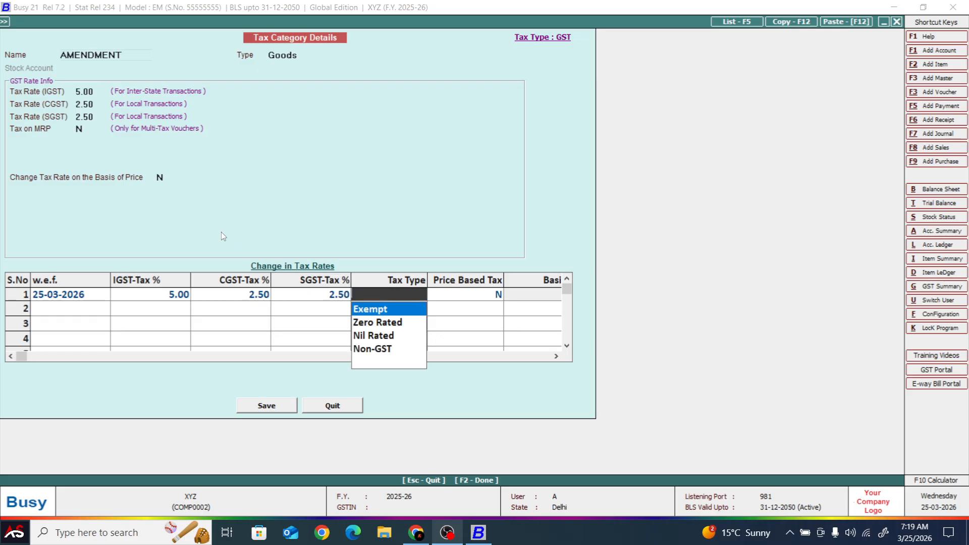
Step: Review the available tax types for the first rate change entry without choosing one
key("Down")
key("Down")
key("Down")
key("Up")
key("Up")
key("Up")
key("Down")
key("Down")
key("Down")
key("Up")
key("Down")
key("Escape")
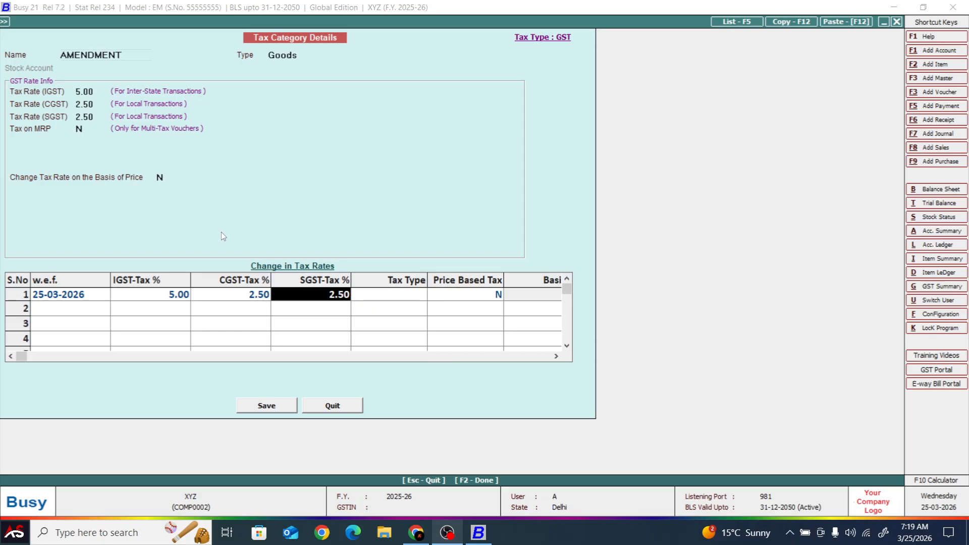
Step: Leave the first entry's tax type blank and add a second rate change effective 01-04-2025 with 18% IGST and 9% CGST and SGST
key("Return")
key("Return")
key("Return")
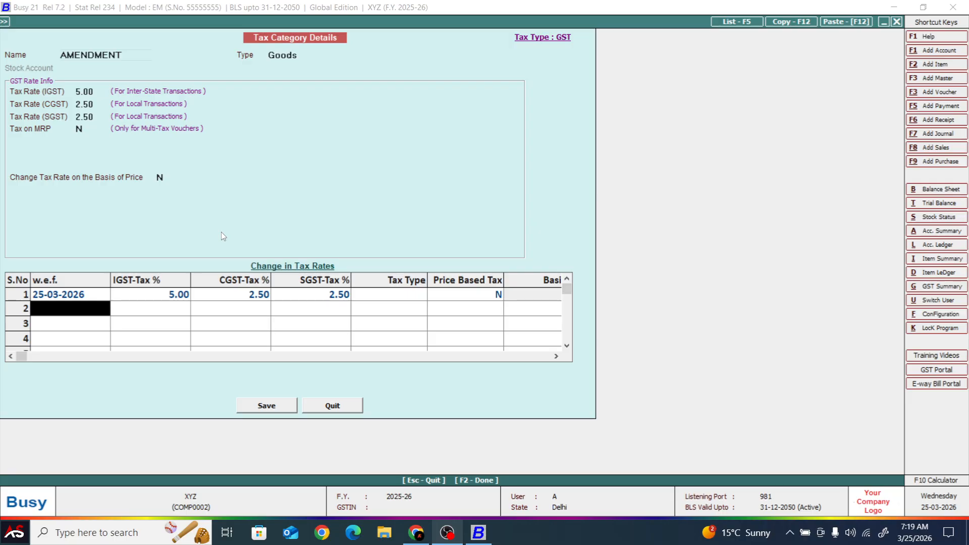
type("1.4.25")
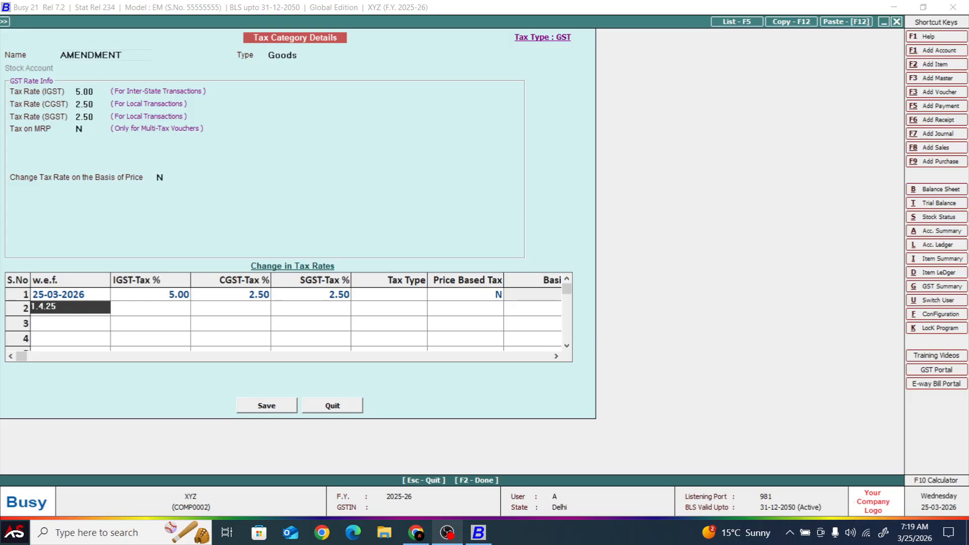
key("BackSpace")
type("5")
key("Return")
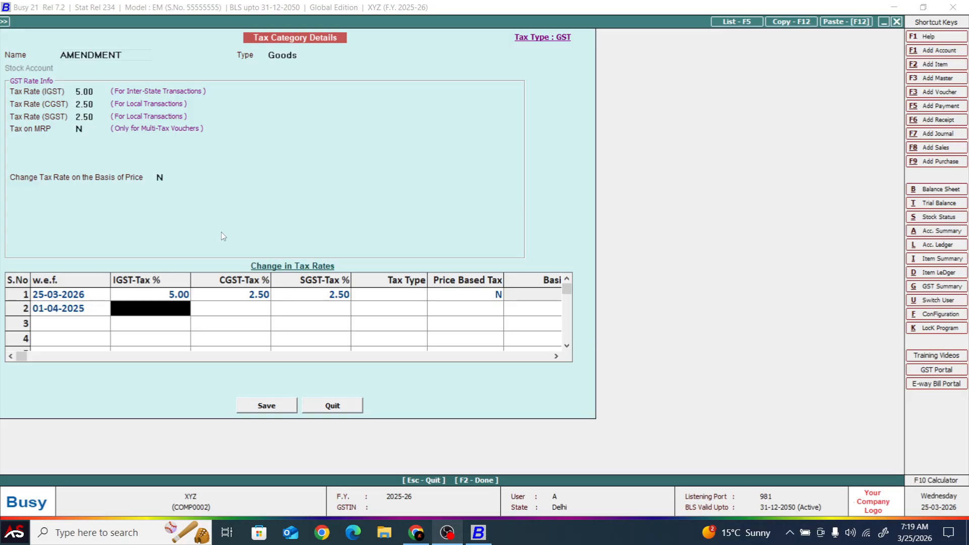
type("18")
key("Return")
key("Return")
key("Return")
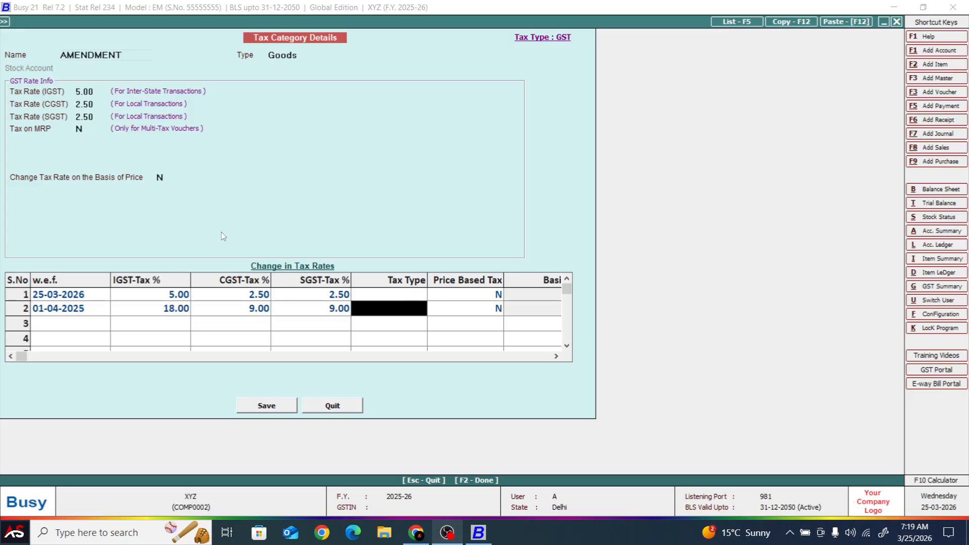
key("Return")
key("Return")
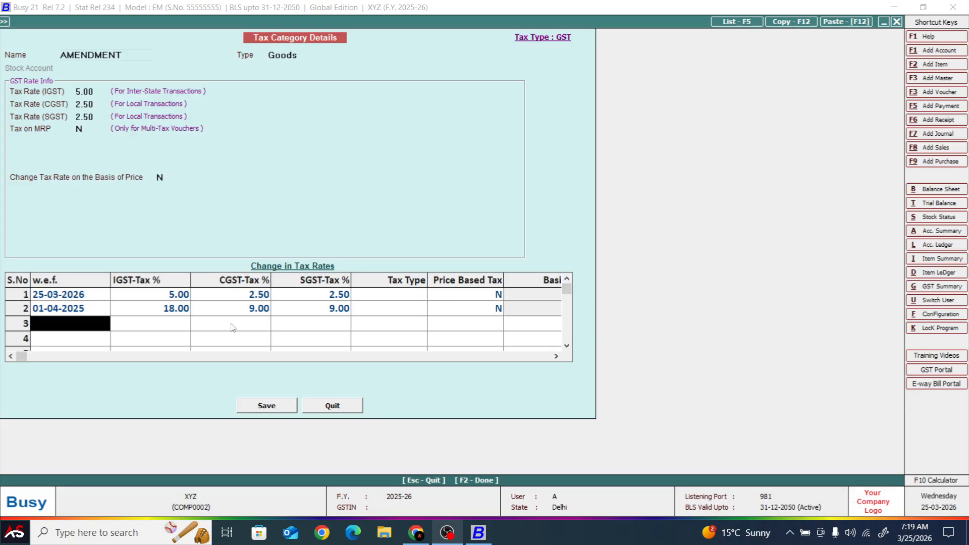
Step: Save the AMENDMENT tax category and return to the item master
left_click(68, 297)
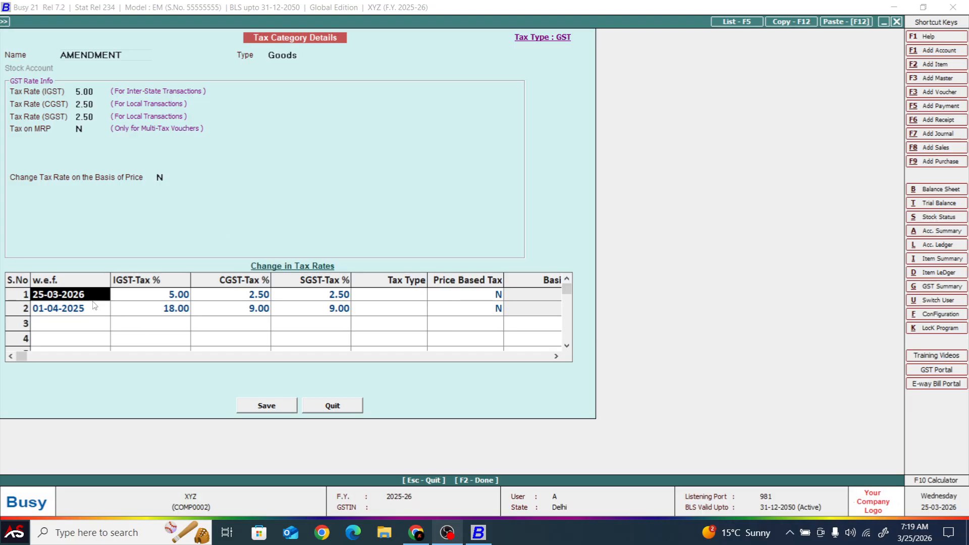
left_click(257, 405)
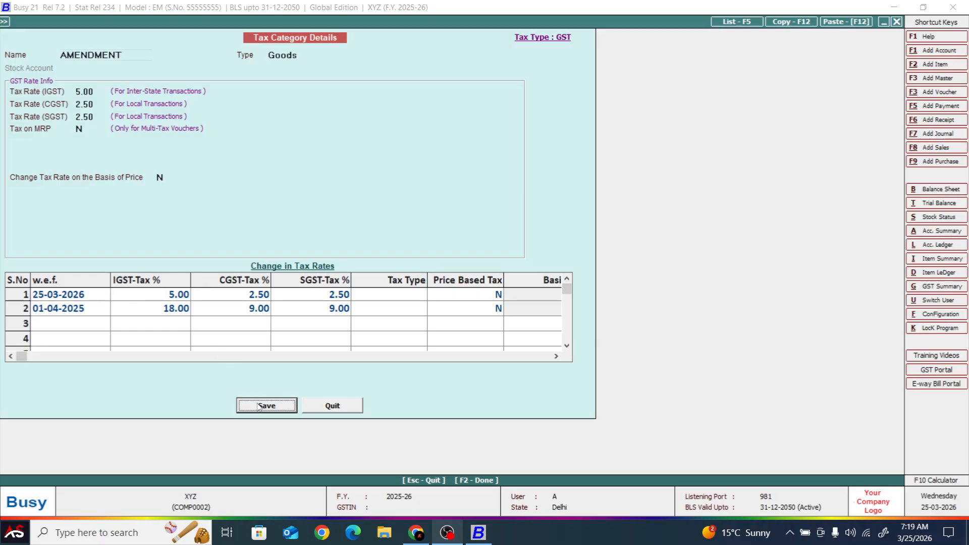
left_click(512, 295)
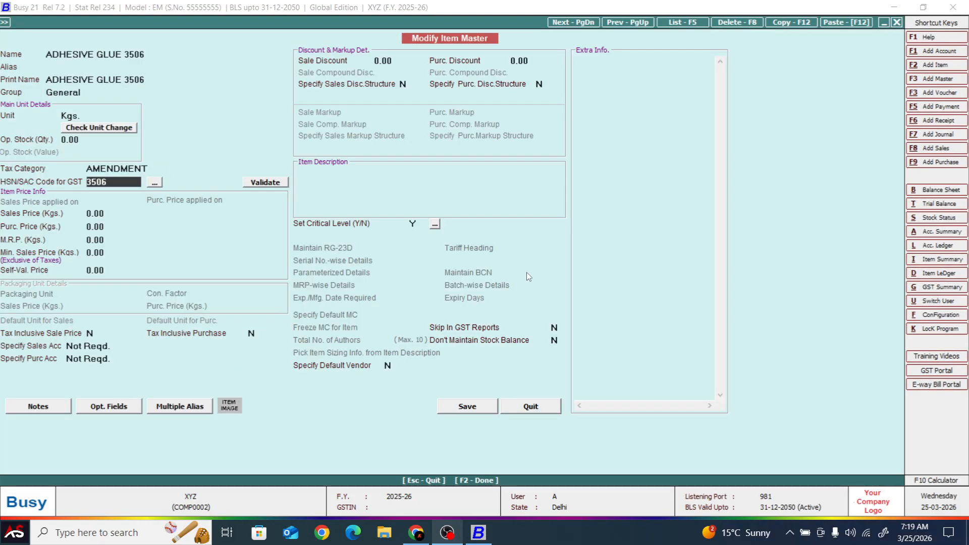
Step: Save the item with AMENDMENT as its tax category and return to the main screen
key("F2")
key("Return")
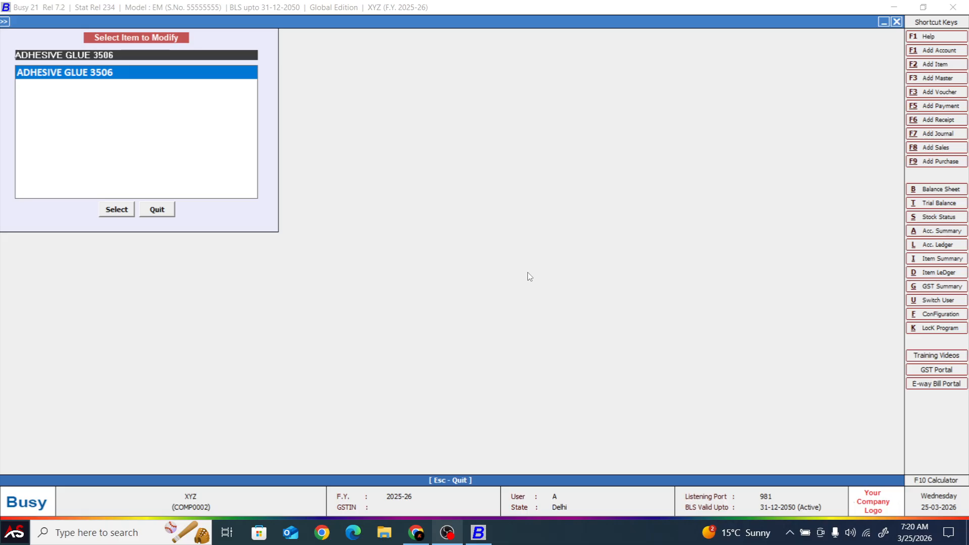
key("Escape")
key("Escape")
key("Escape")
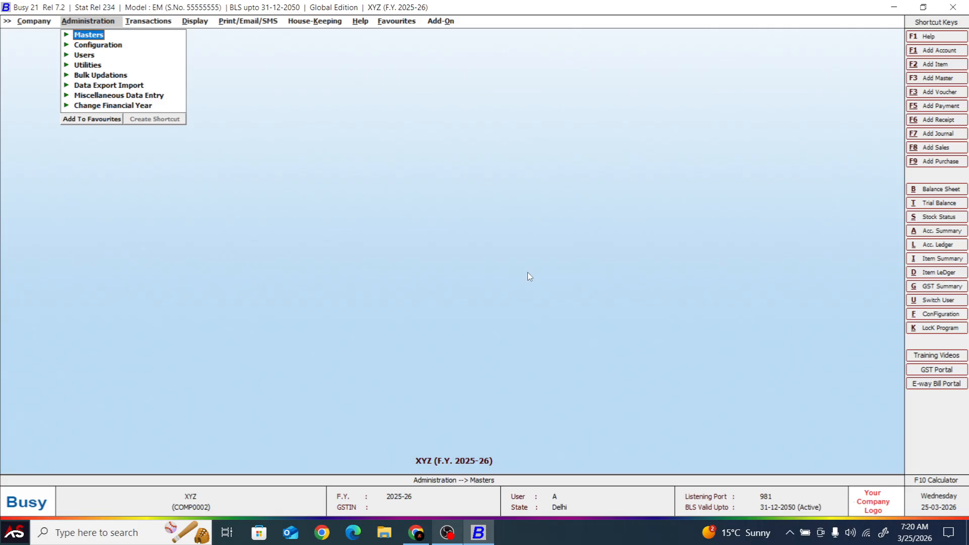
key("Right")
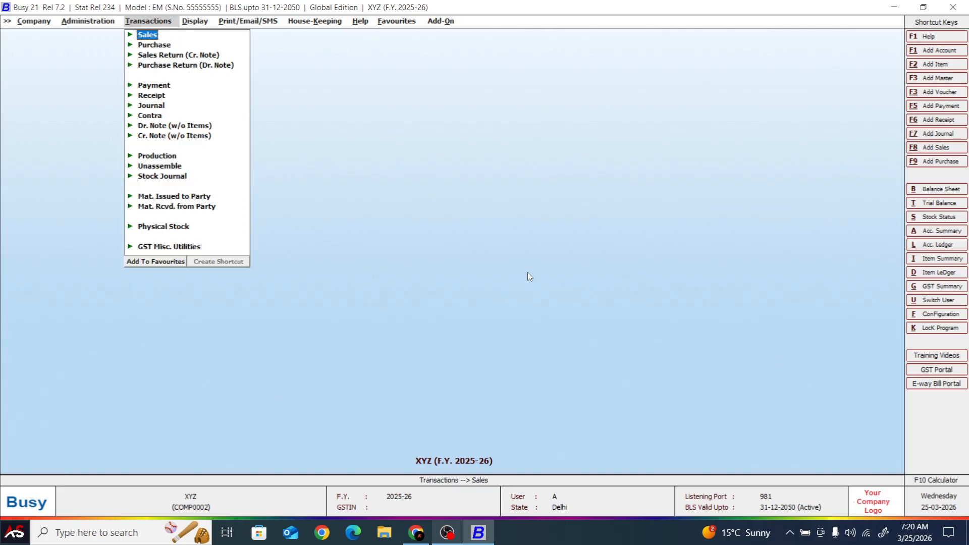
key("Escape")
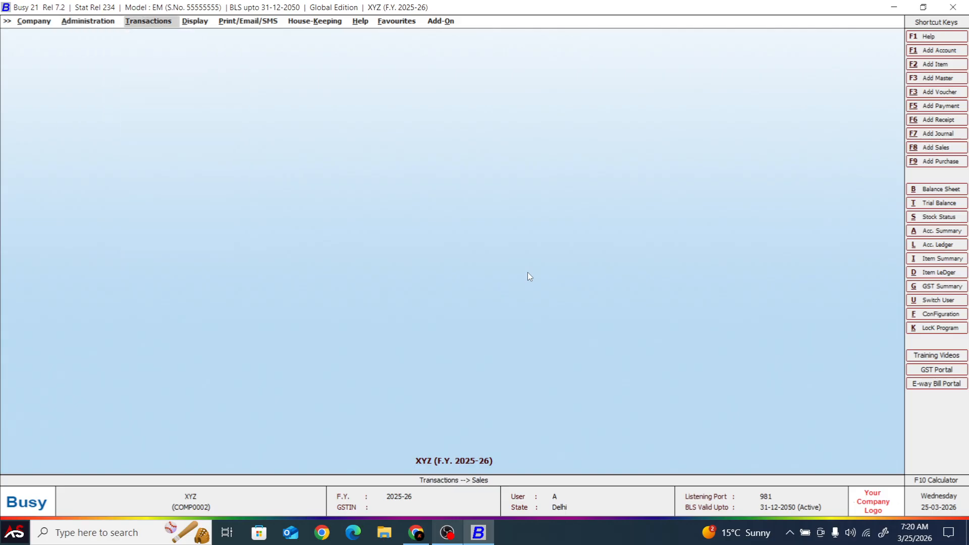